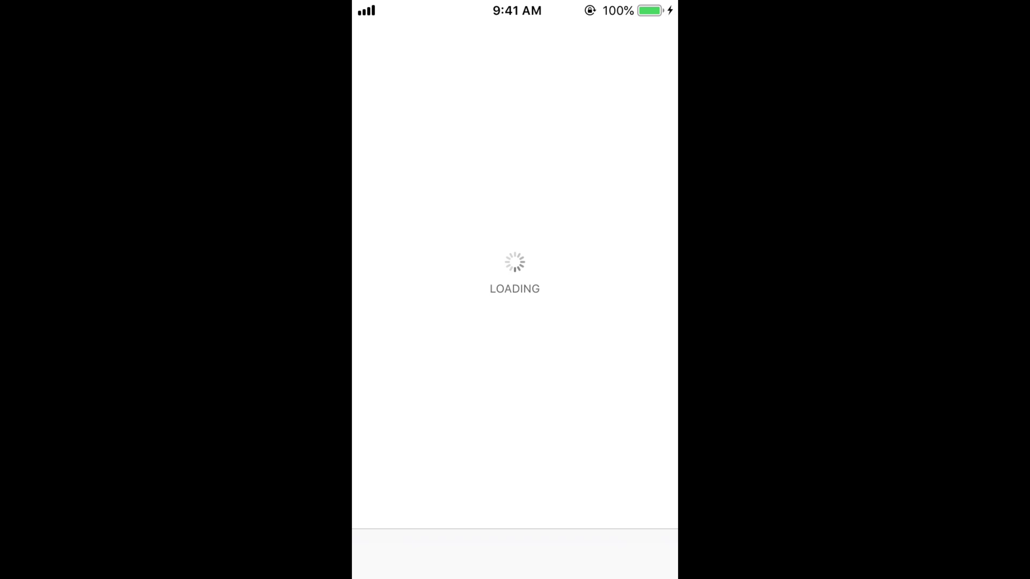
Search the App Store for 'Fonts' to list the matching keyboard apps
{"action": "left_click", "coordinate": [516, 133]}
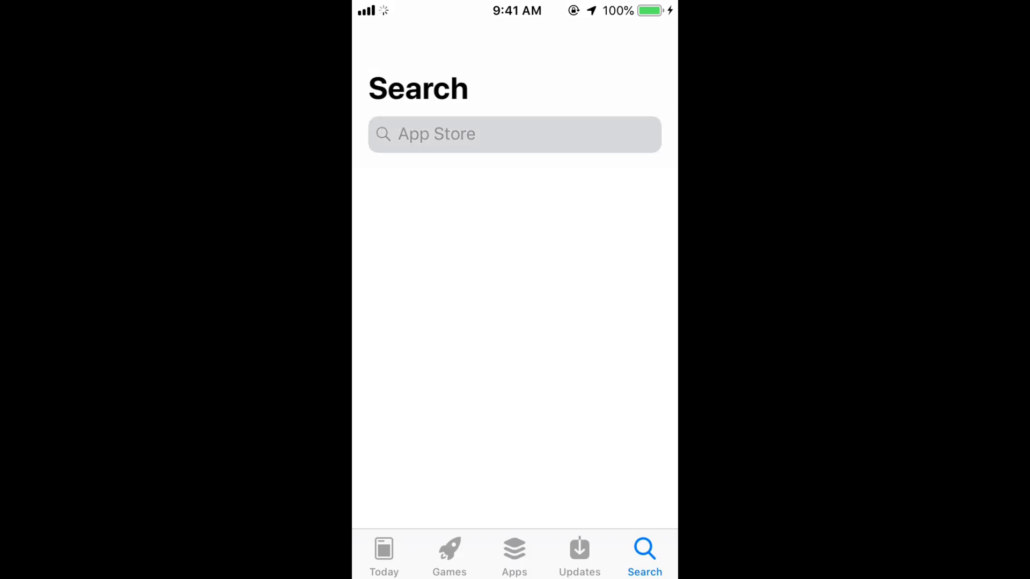
{"action": "type", "text": "Fo"}
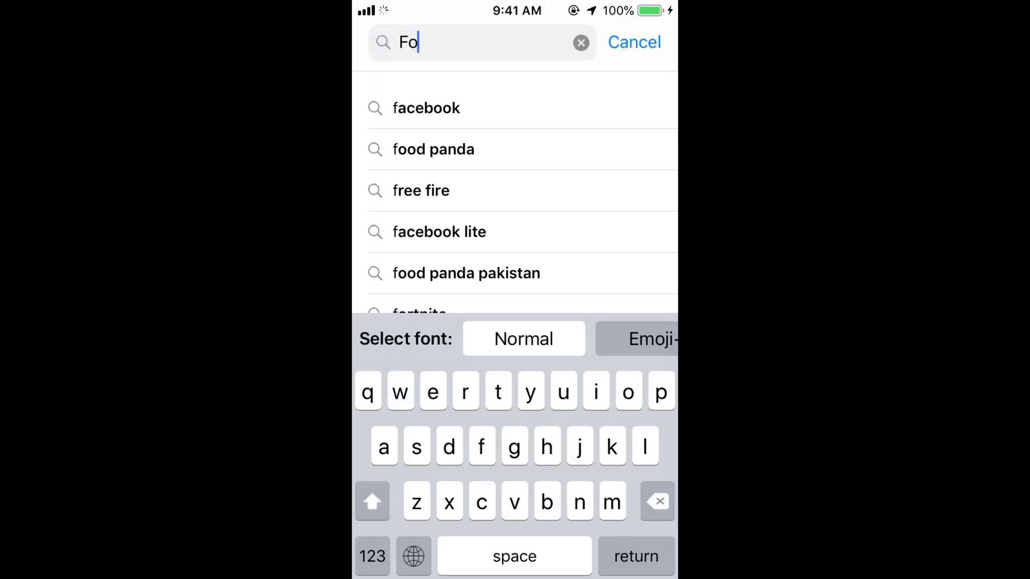
{"action": "type", "text": "nts"}
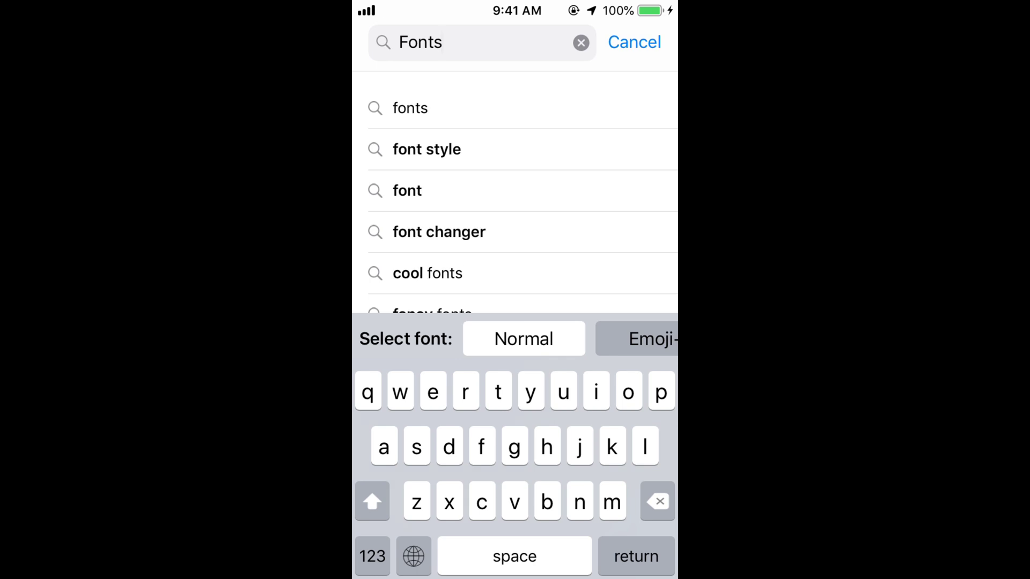
{"action": "key", "text": "Return"}
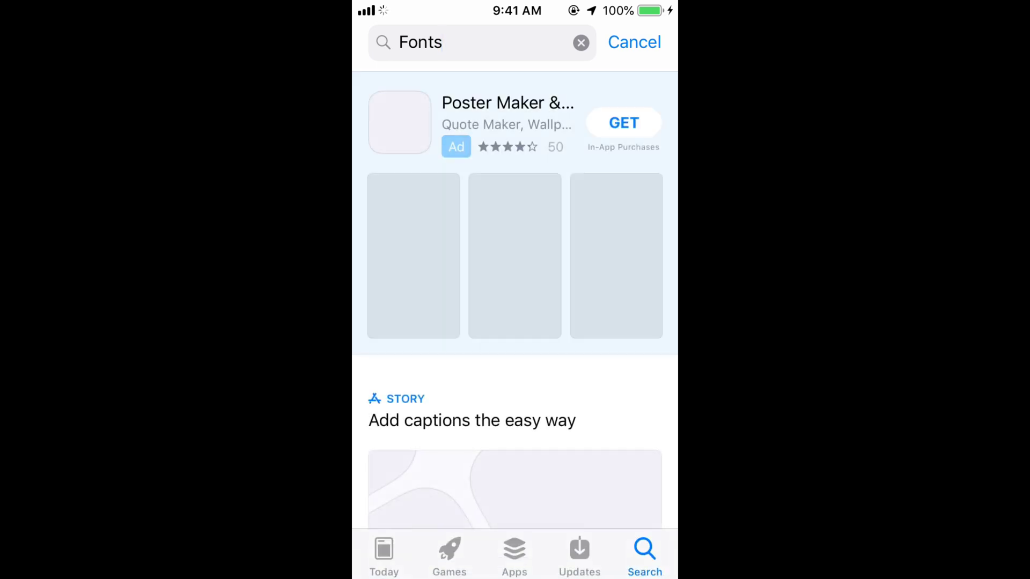
{"action": "scroll", "coordinate": [516, 299], "scroll_direction": "down", "scroll_amount": 10}
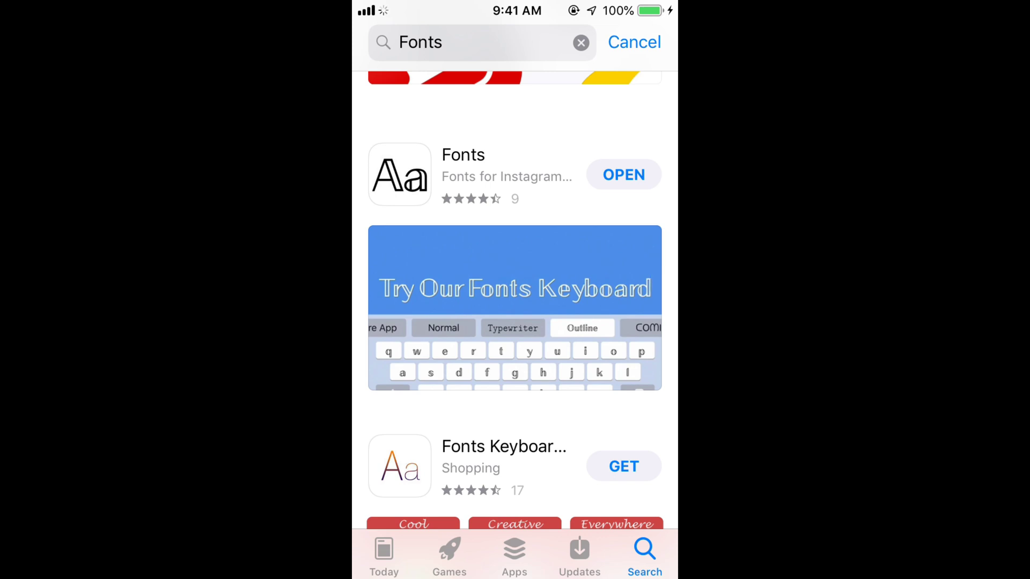
Leave the store, move to the next home page and launch Facebook
{"action": "key", "text": "super"}
{"action": "left_click_drag", "start_coordinate": [627, 282], "coordinate": [386, 282]}
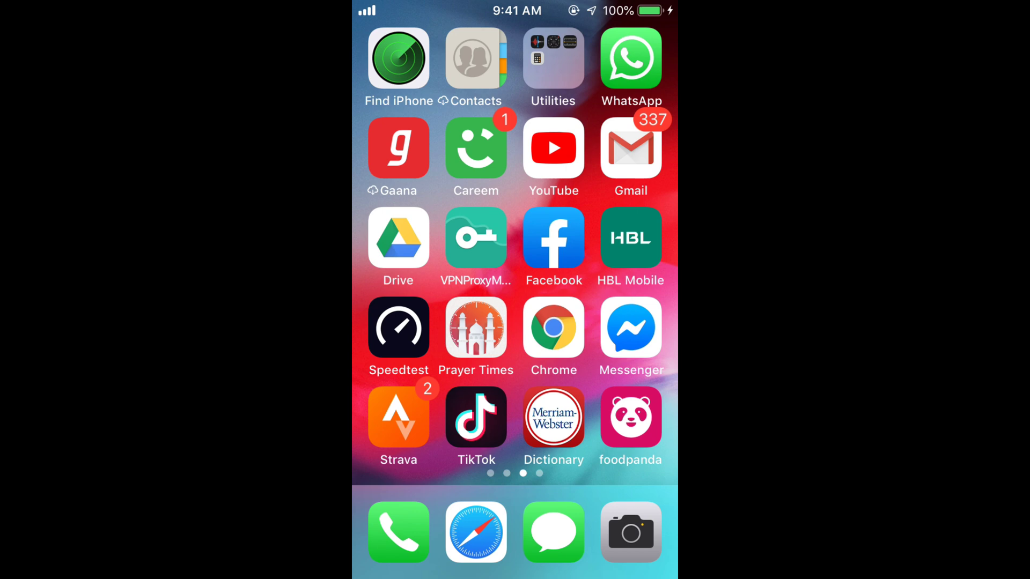
{"action": "left_click", "coordinate": [553, 237]}
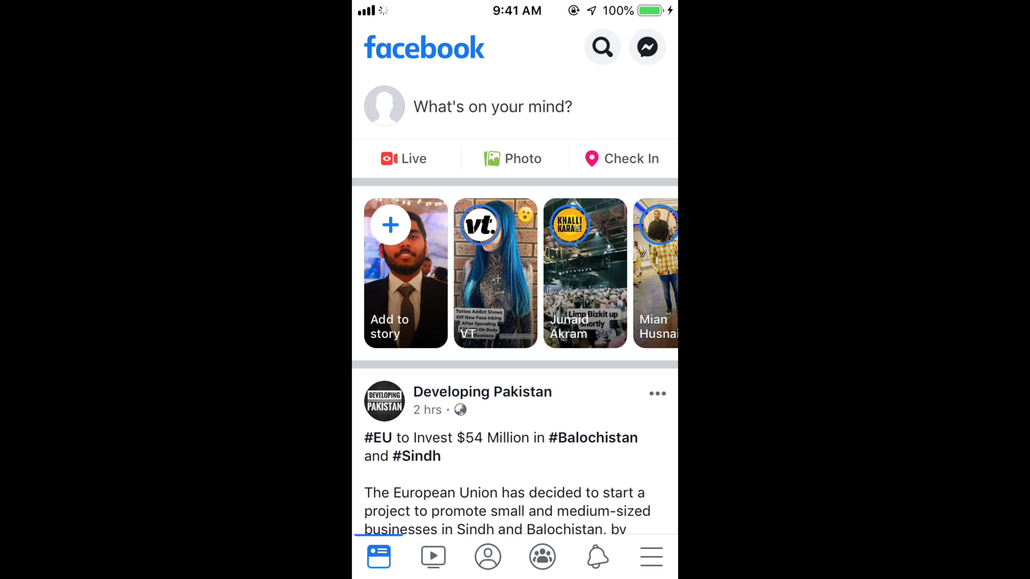
Start a 'What's on your mind?' post and bring up the installed-keyboards list via the globe key
{"action": "left_click", "coordinate": [493, 107]}
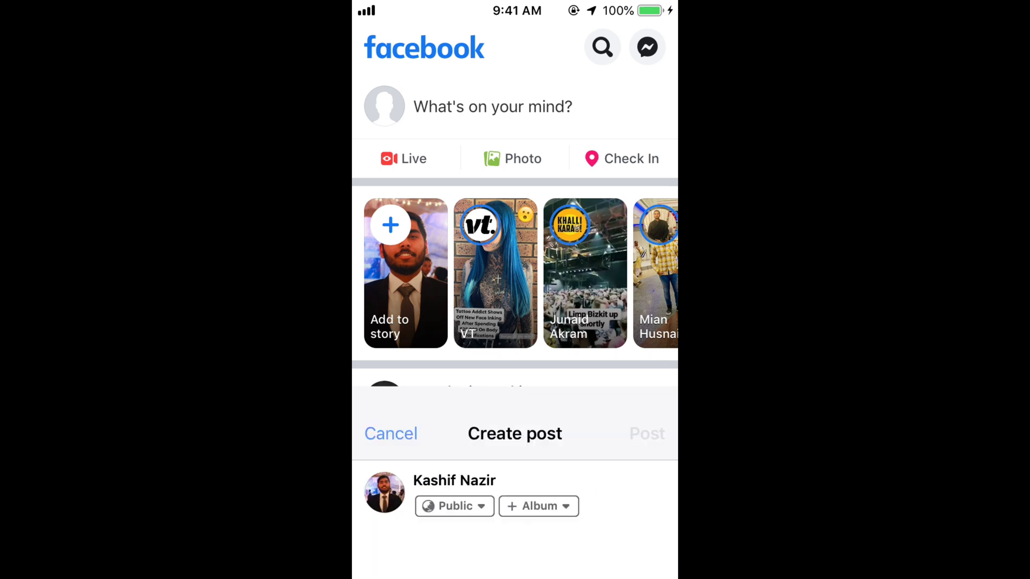
{"action": "left_click", "coordinate": [515, 255]}
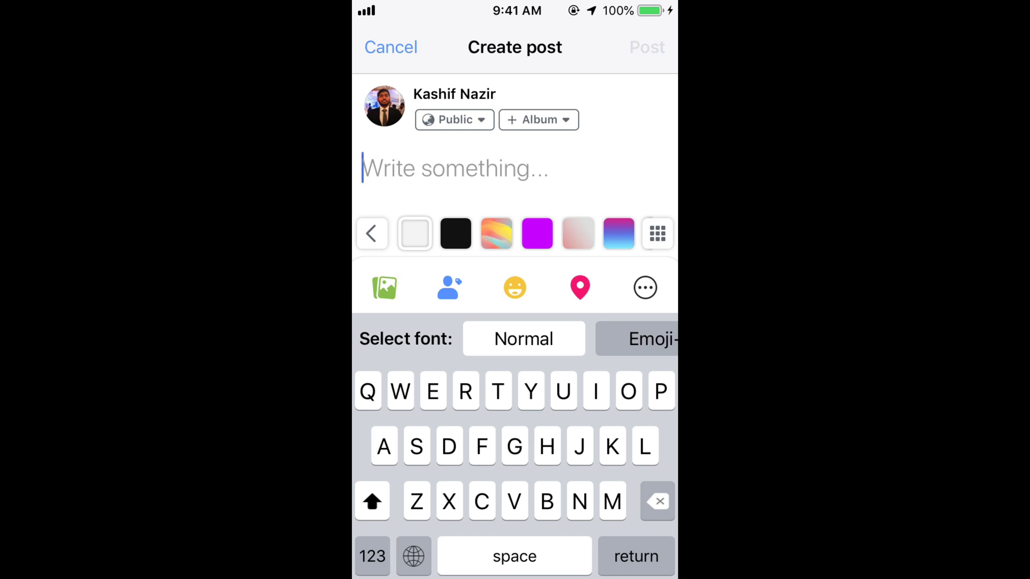
{"action": "left_click", "coordinate": [413, 556]}
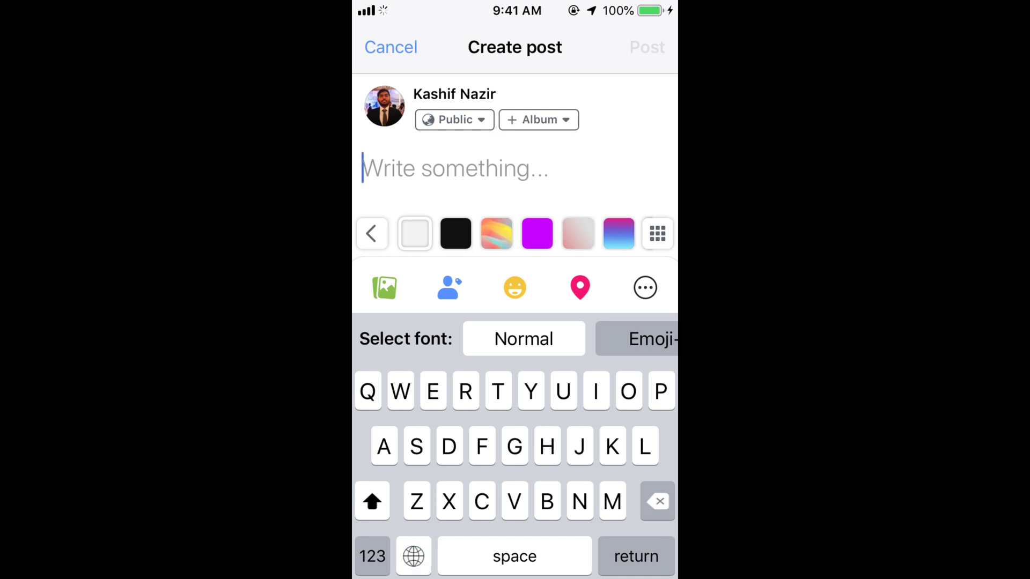
{"action": "left_click", "coordinate": [413, 556]}
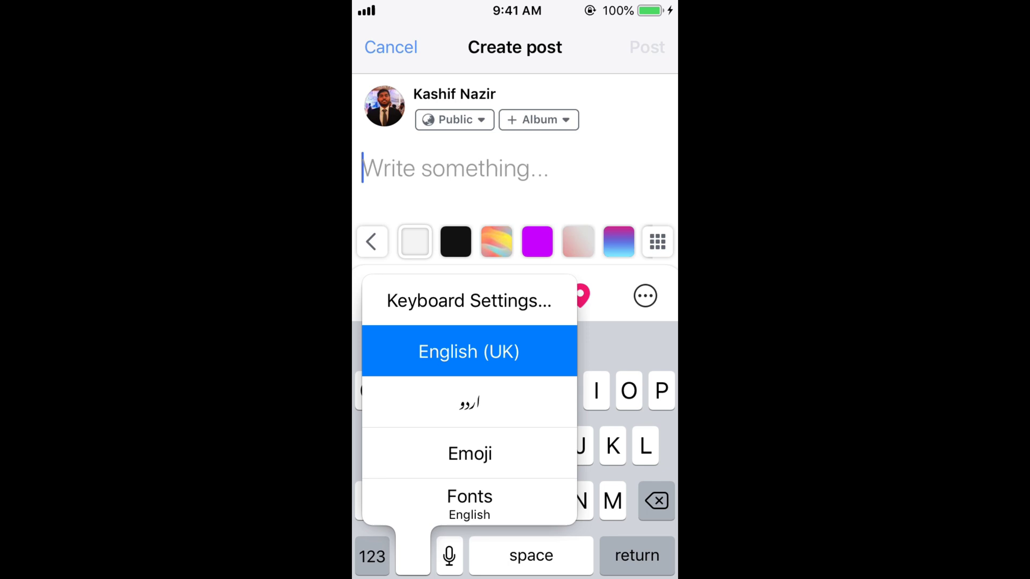
Check Settings' Keyboards list shows Fonts beside English, Urdu and Emoji, adding nothing new
{"action": "key", "text": "super"}
{"action": "key", "text": "super"}
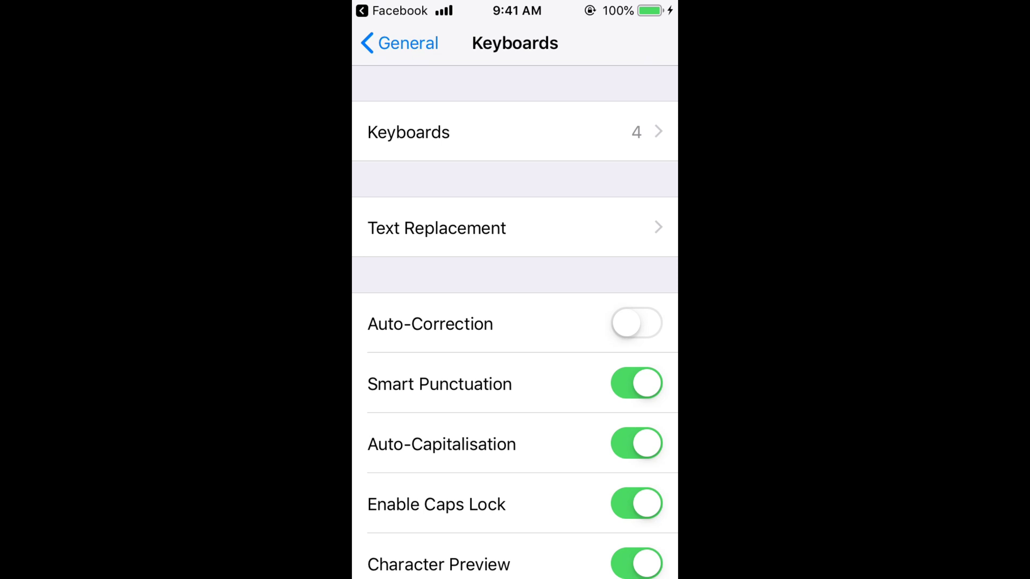
{"action": "left_click", "coordinate": [408, 133]}
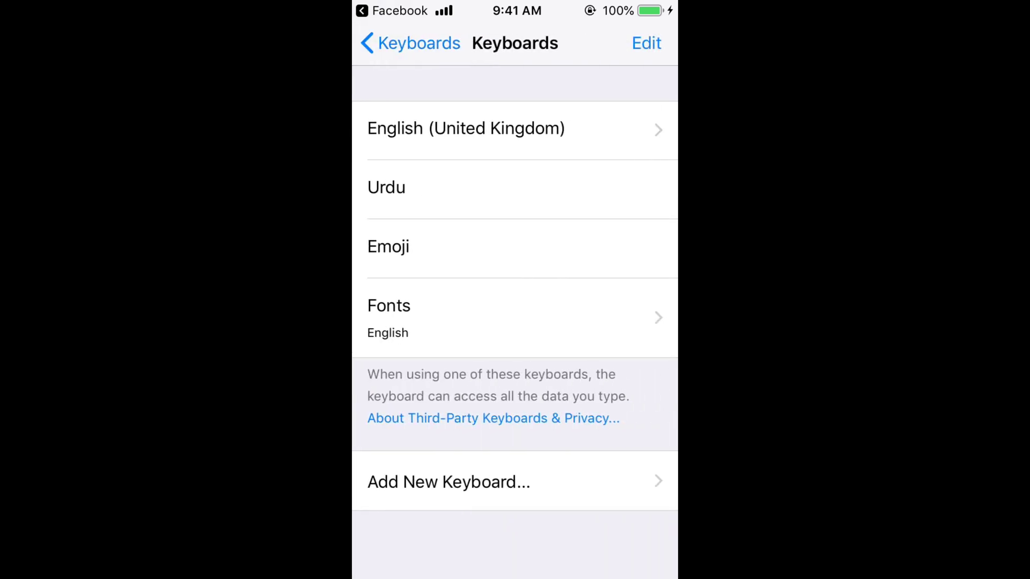
{"action": "left_click", "coordinate": [448, 482]}
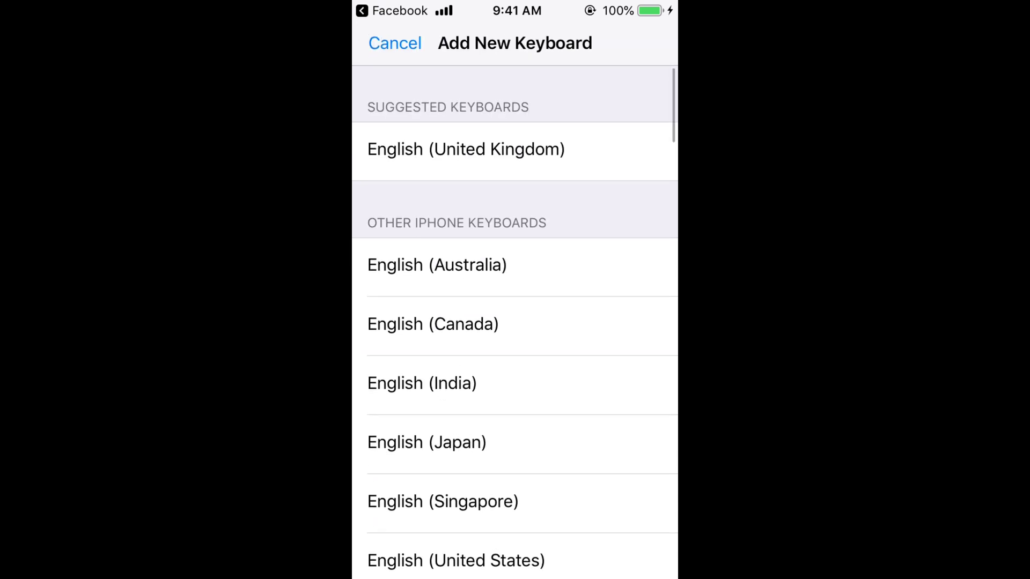
{"action": "left_click", "coordinate": [395, 42]}
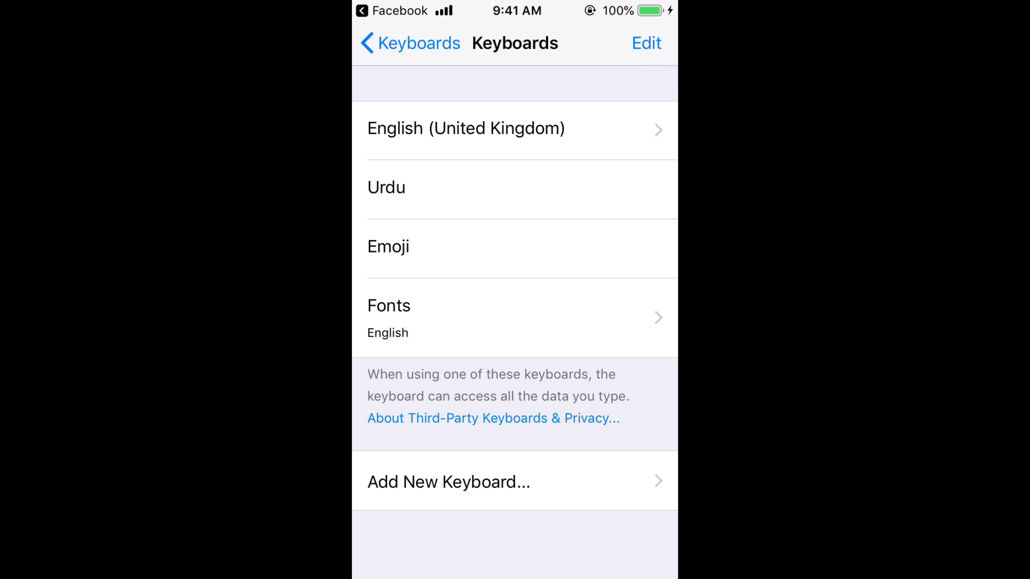
Return to the Facebook composer and cycle keyboards past Urdu toward Fonts
{"action": "left_click", "coordinate": [510, 276]}
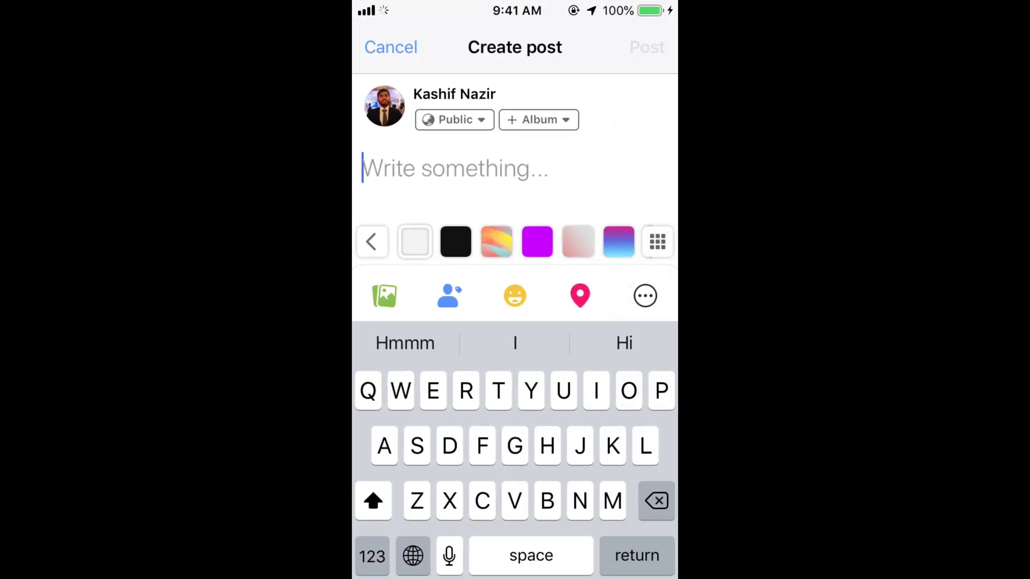
{"action": "left_click", "coordinate": [412, 556]}
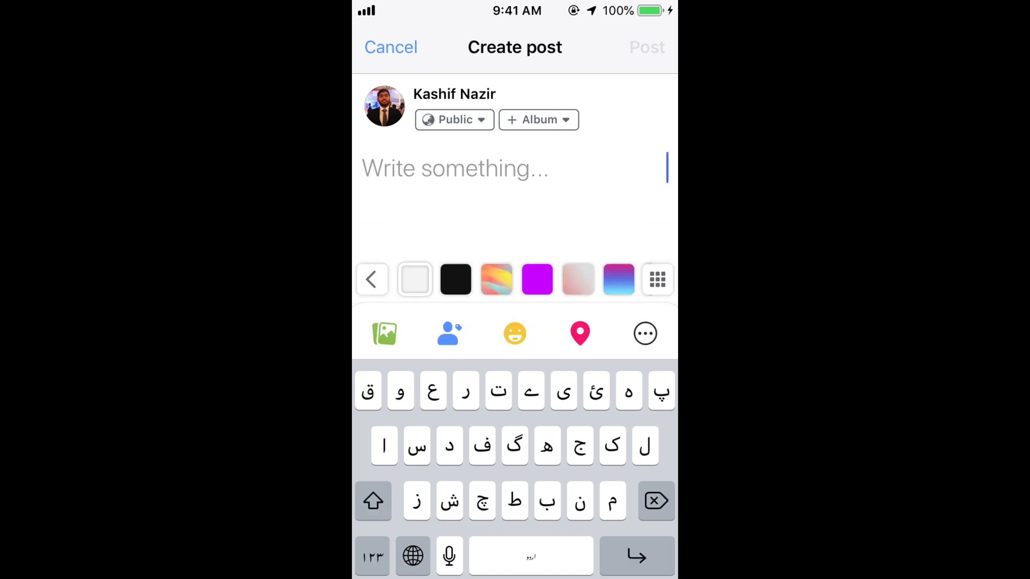
{"action": "left_click", "coordinate": [412, 555]}
{"action": "left_click", "coordinate": [409, 556]}
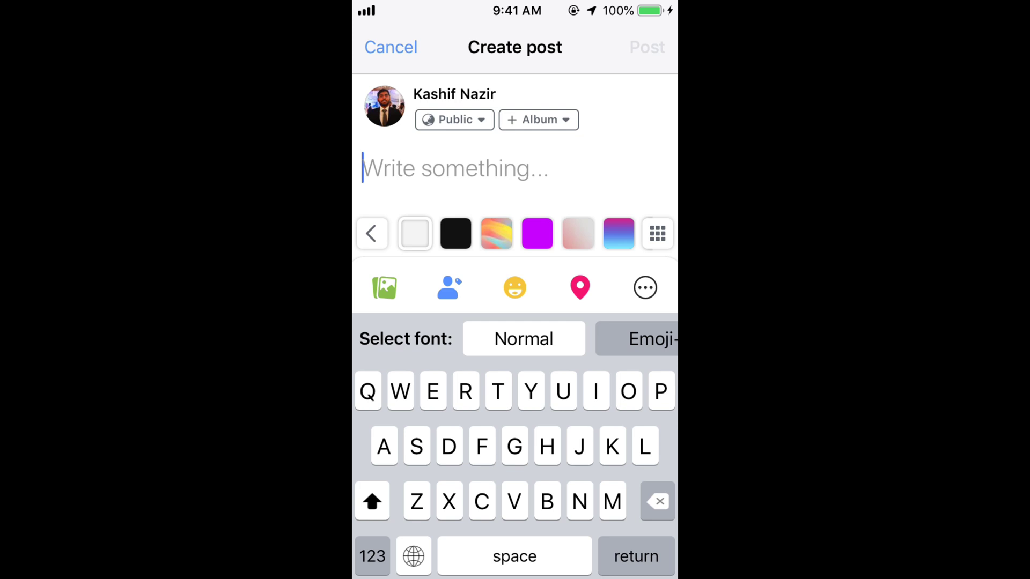
Switch to the Fonts keyboard, pick the Script font and enter 'Gdjvc' into the post
{"action": "left_click", "coordinate": [412, 555]}
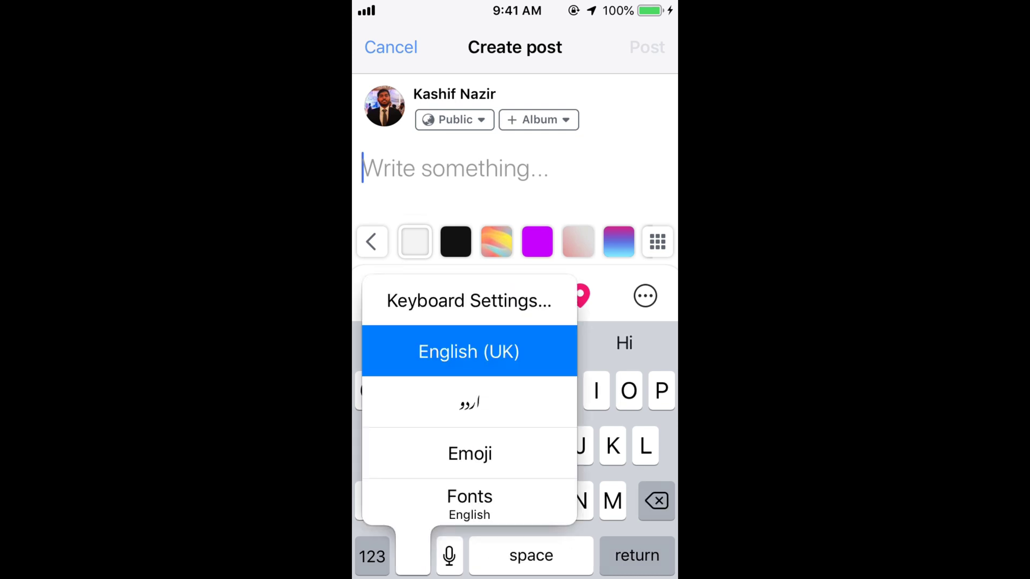
{"action": "left_click", "coordinate": [468, 502]}
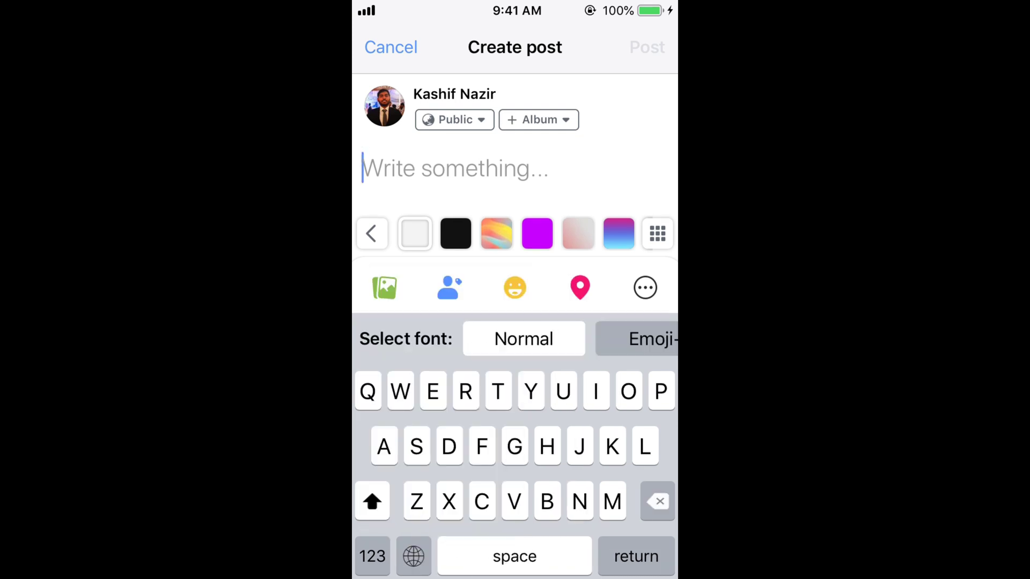
{"action": "scroll", "coordinate": [515, 339], "scroll_direction": "right", "scroll_amount": 3}
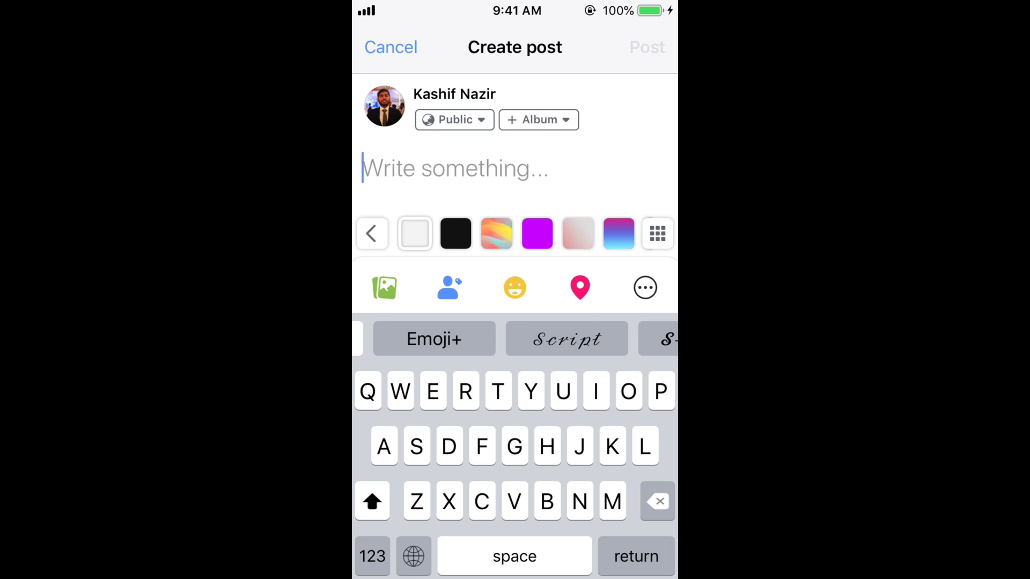
{"action": "scroll", "coordinate": [515, 339], "scroll_direction": "right", "scroll_amount": 2}
{"action": "left_click", "coordinate": [443, 338]}
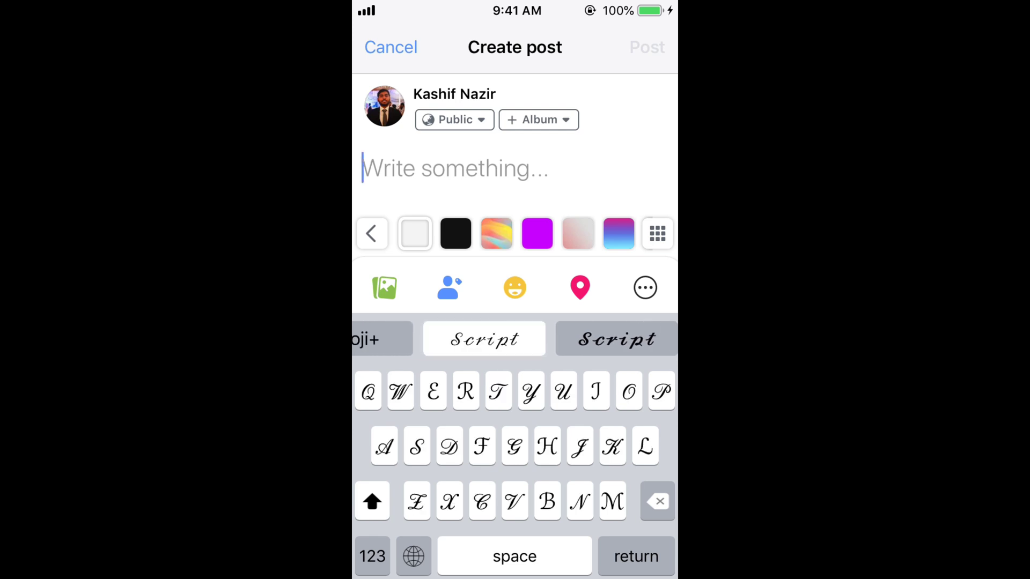
{"action": "type", "text": "Gdjvc"}
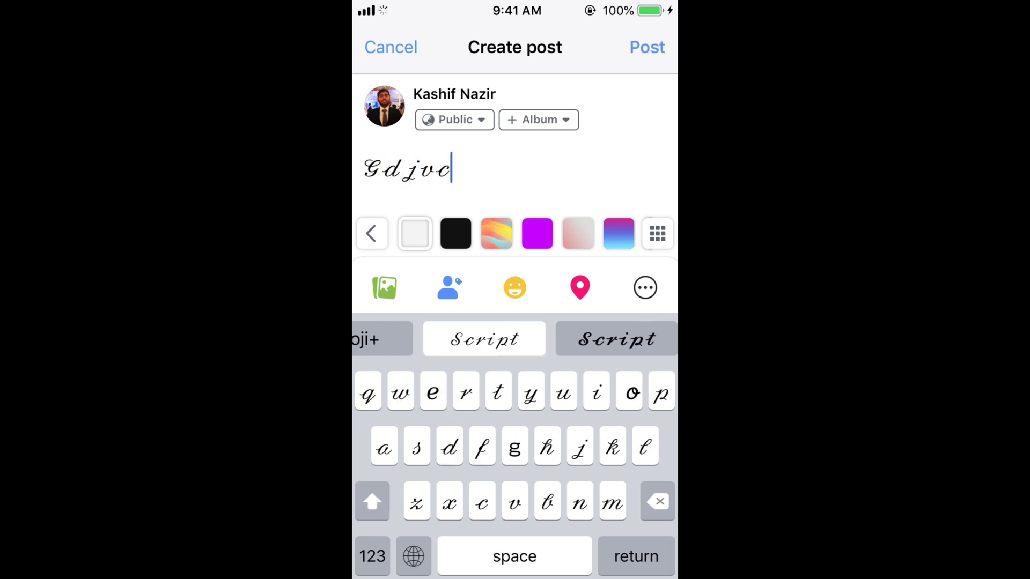